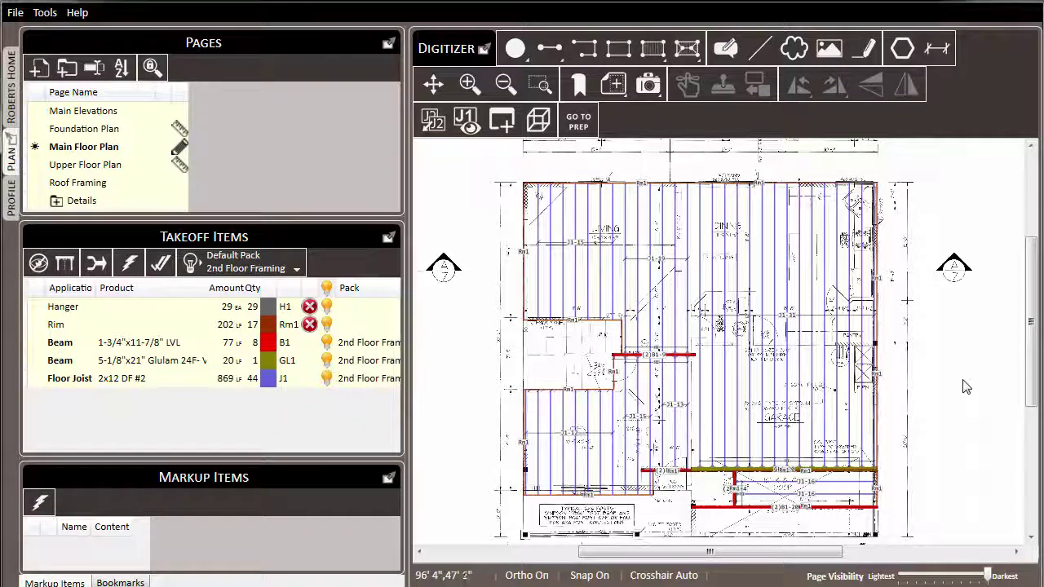
Zoom in and pan the view over the Living and Dining room joists.
{"action": "scroll", "coordinate": [652, 245], "scroll_direction": "up", "scroll_amount": 3}
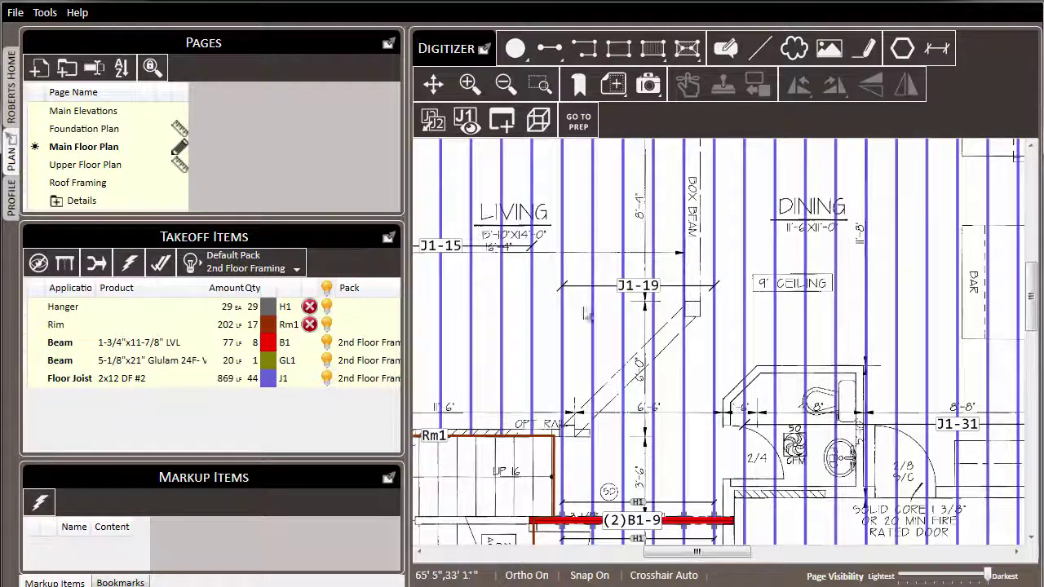
{"action": "middle_click_drag", "start_coordinate": [738, 291], "coordinate": [727, 323]}
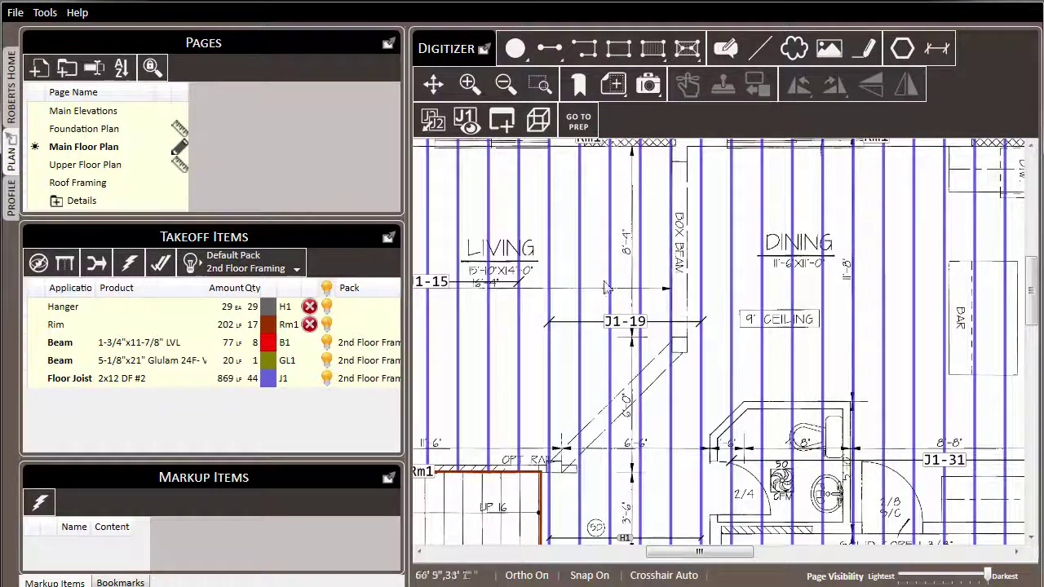
Set the Living room joist to 3 plies, making it (3)J1-19.
{"action": "right_click", "coordinate": [549, 229]}
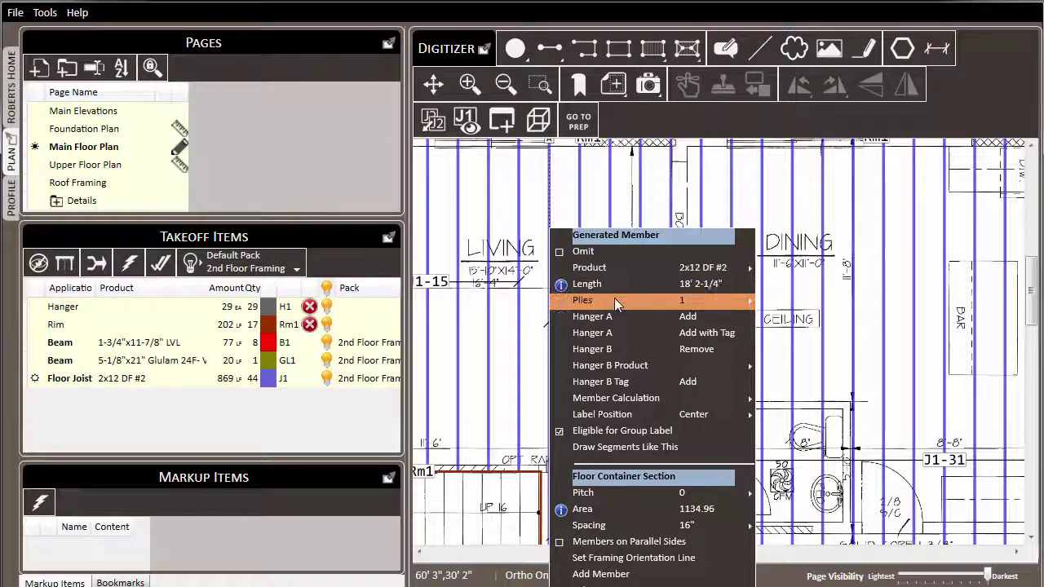
{"action": "mouse_move", "coordinate": [617, 303]}
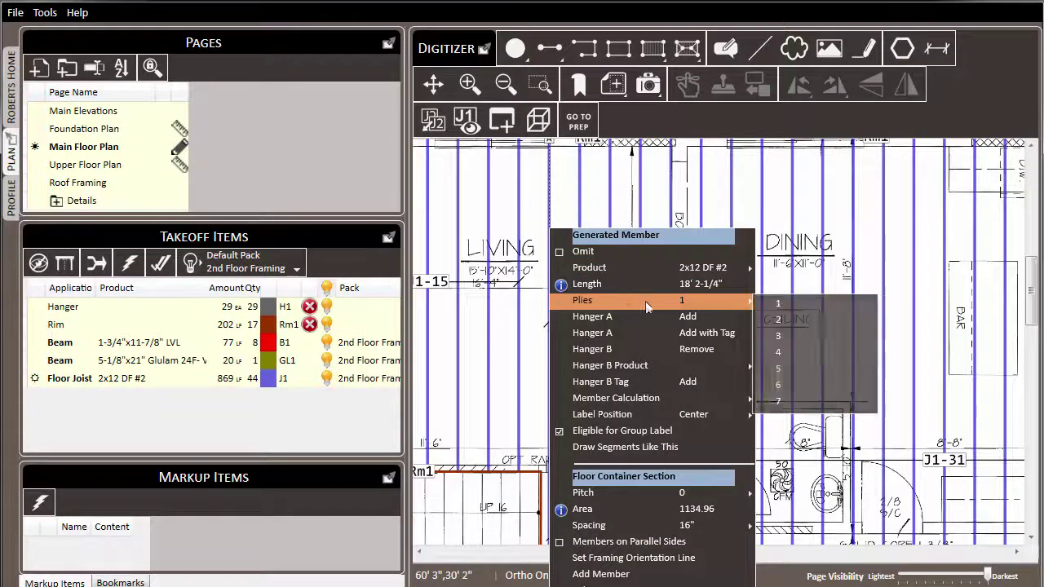
{"action": "left_click", "coordinate": [835, 339]}
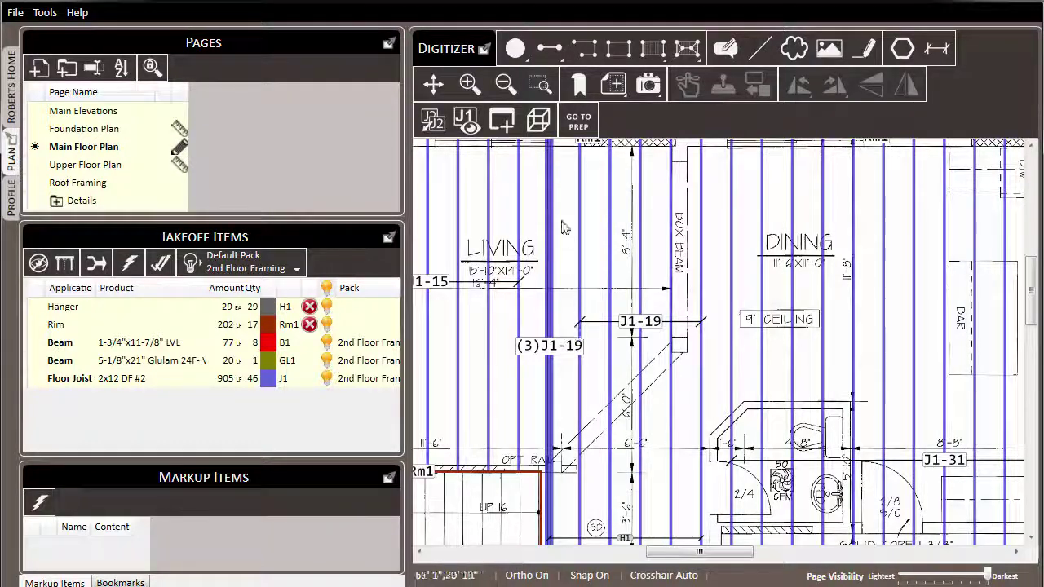
Return the tripled Living room joist to a single ply.
{"action": "right_click", "coordinate": [549, 163]}
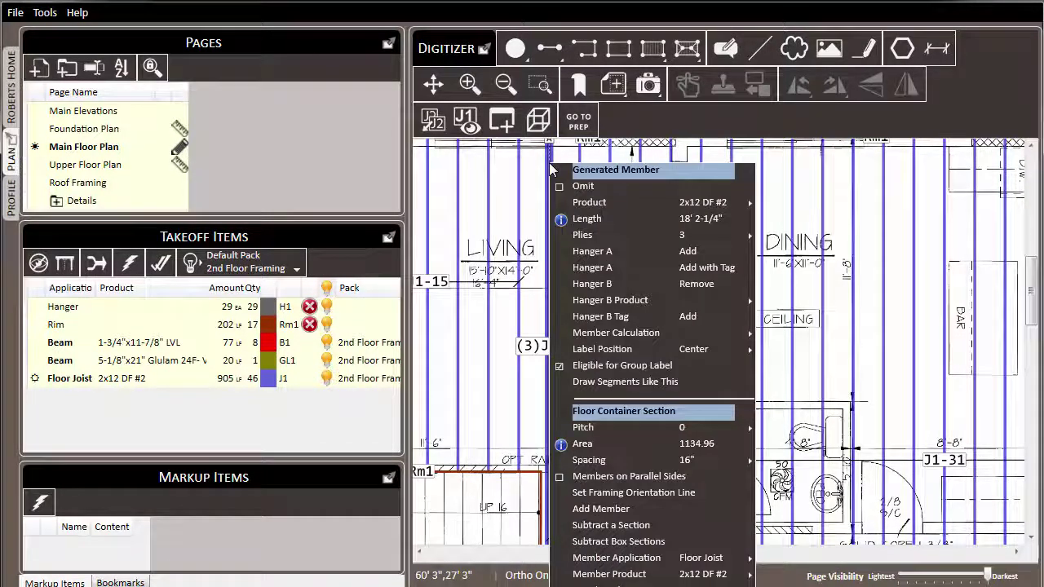
{"action": "mouse_move", "coordinate": [620, 235]}
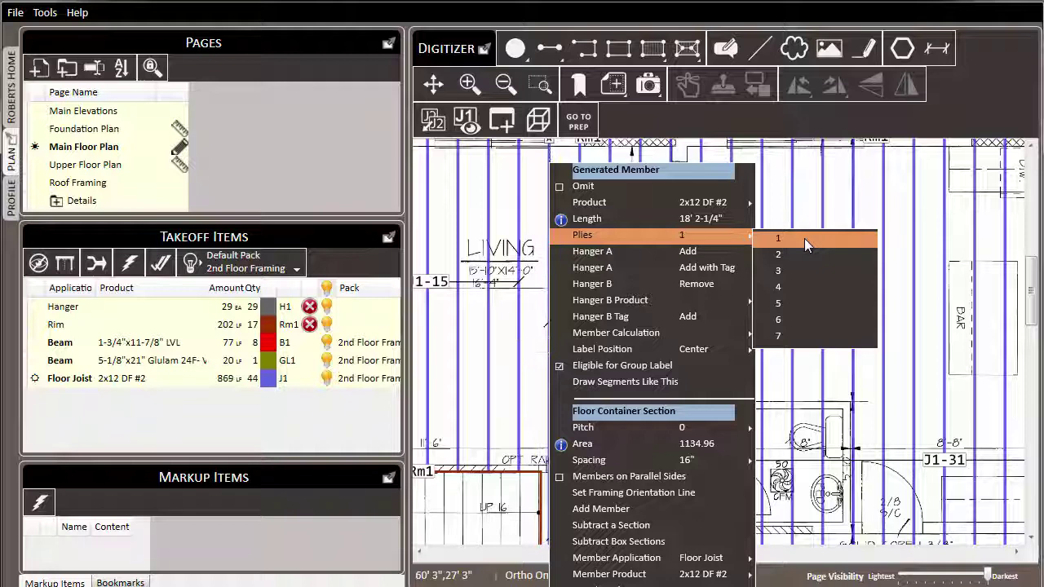
{"action": "left_click", "coordinate": [804, 238]}
Change that joist's product to 3x12 DF #2, making it J2-19.
{"action": "mouse_move", "coordinate": [633, 205]}
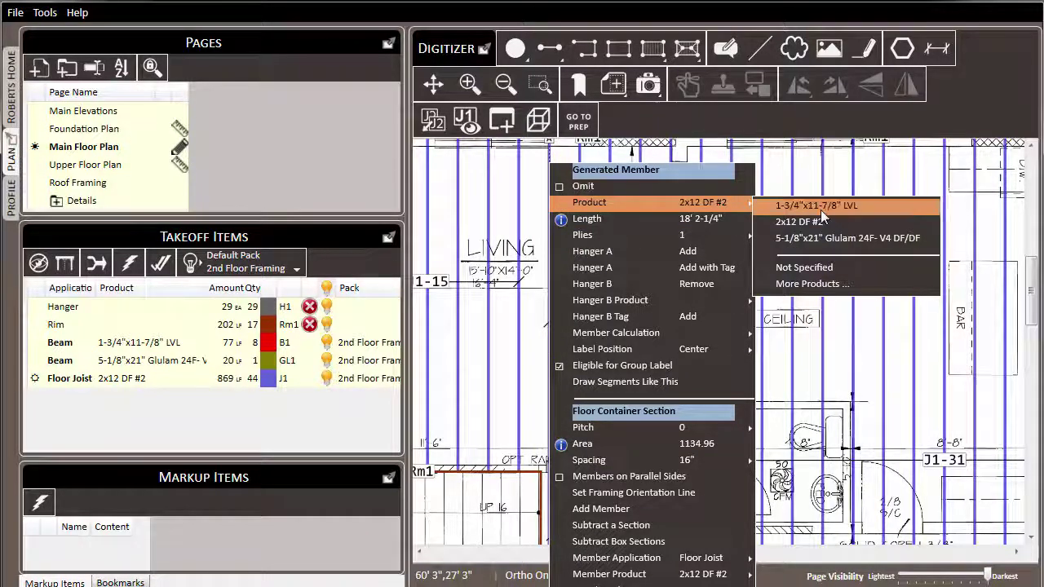
{"action": "left_click", "coordinate": [832, 285]}
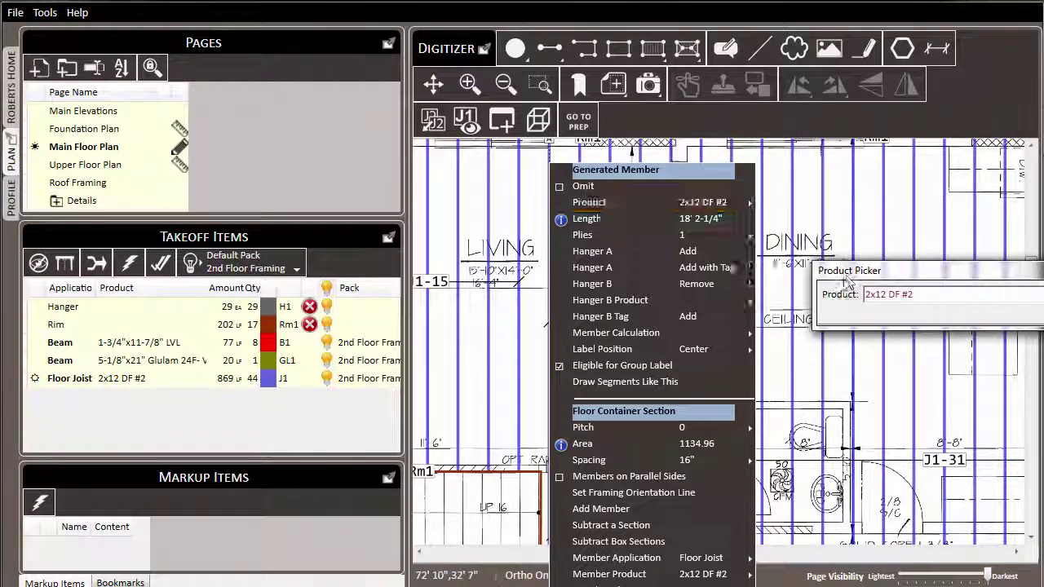
{"action": "left_click", "coordinate": [750, 269]}
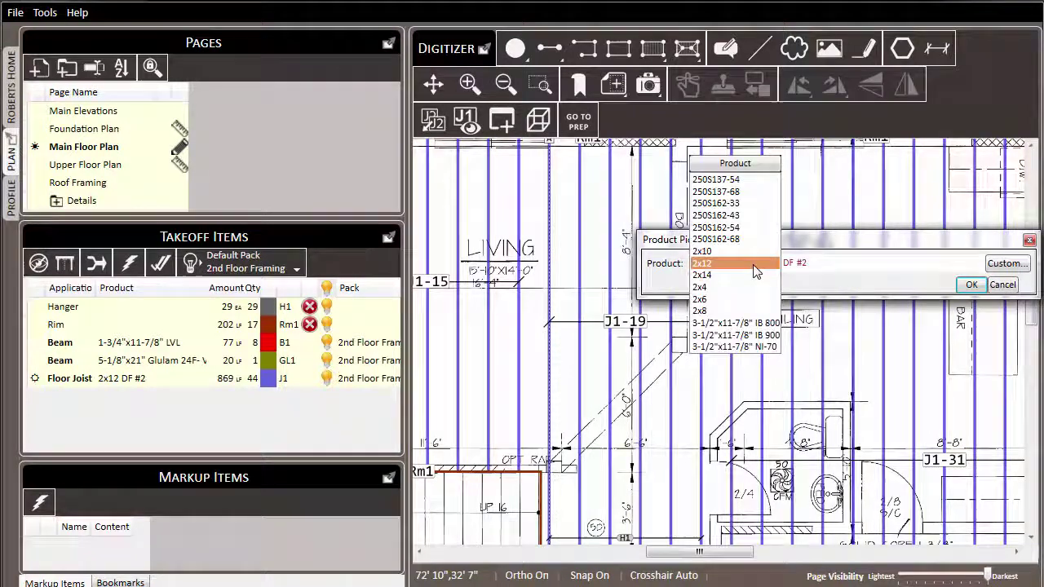
{"action": "type", "text": "3x12"}
{"action": "left_click", "coordinate": [754, 266]}
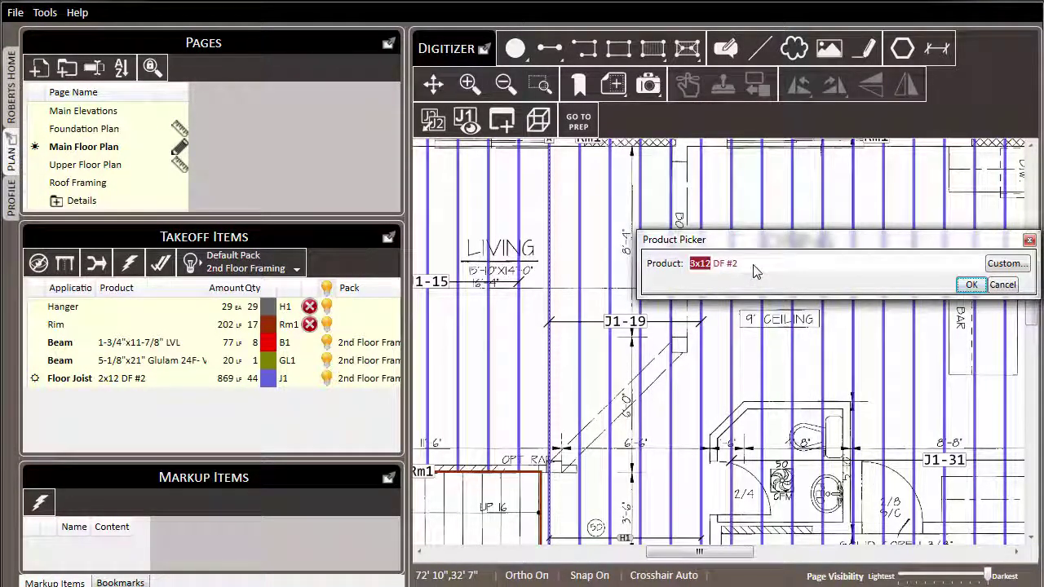
{"action": "left_click", "coordinate": [971, 285]}
{"action": "scroll", "coordinate": [489, 370], "scroll_direction": "up", "scroll_amount": 4}
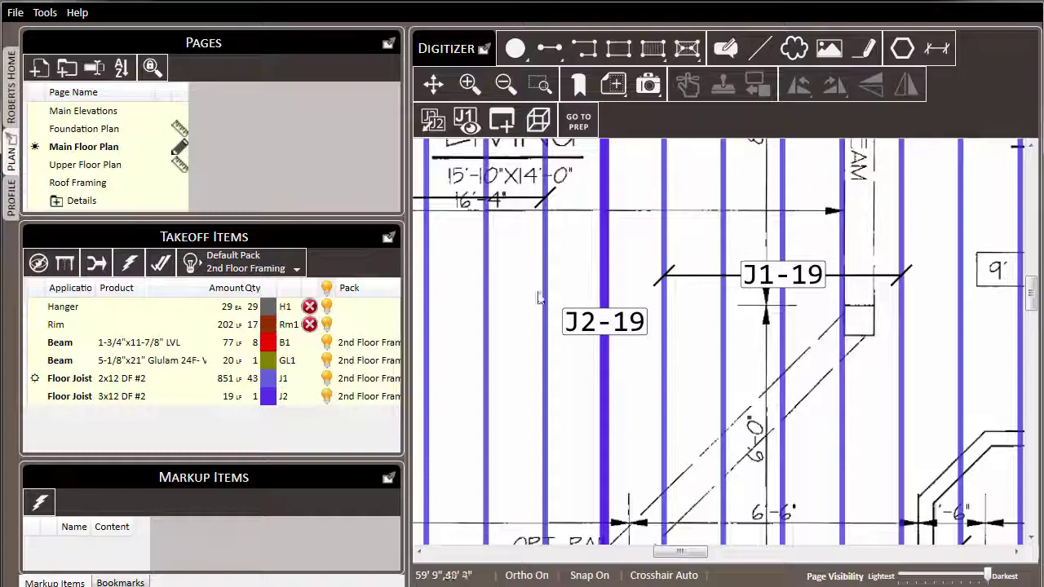
{"action": "left_click", "coordinate": [529, 263]}
{"action": "scroll", "coordinate": [527, 269], "scroll_direction": "down", "scroll_amount": 3}
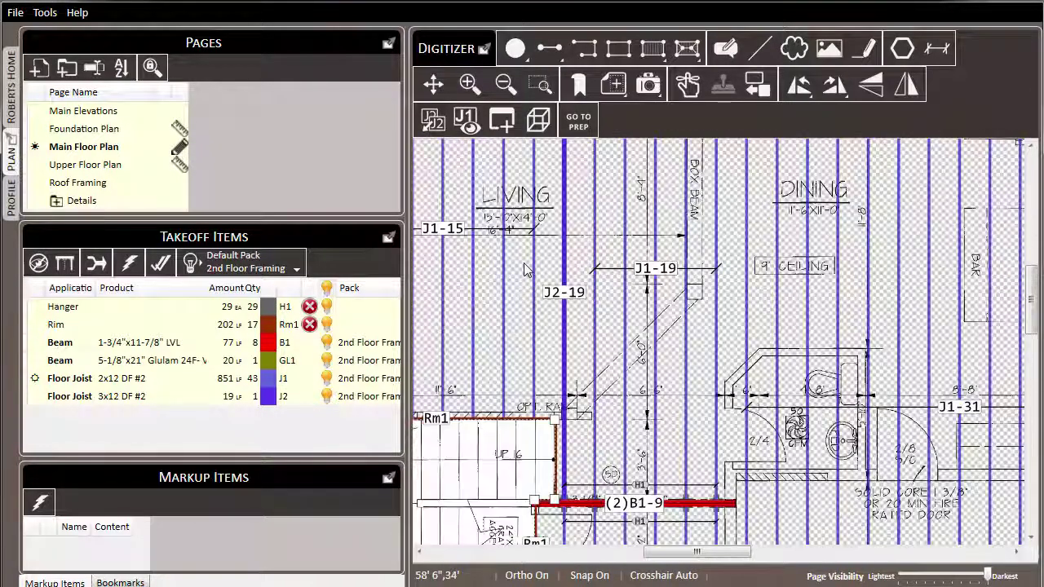
Pan to the Living room's top wall and box-select the five joists beside J2-19 with their hangers.
{"action": "middle_click_drag", "start_coordinate": [628, 318], "coordinate": [599, 366]}
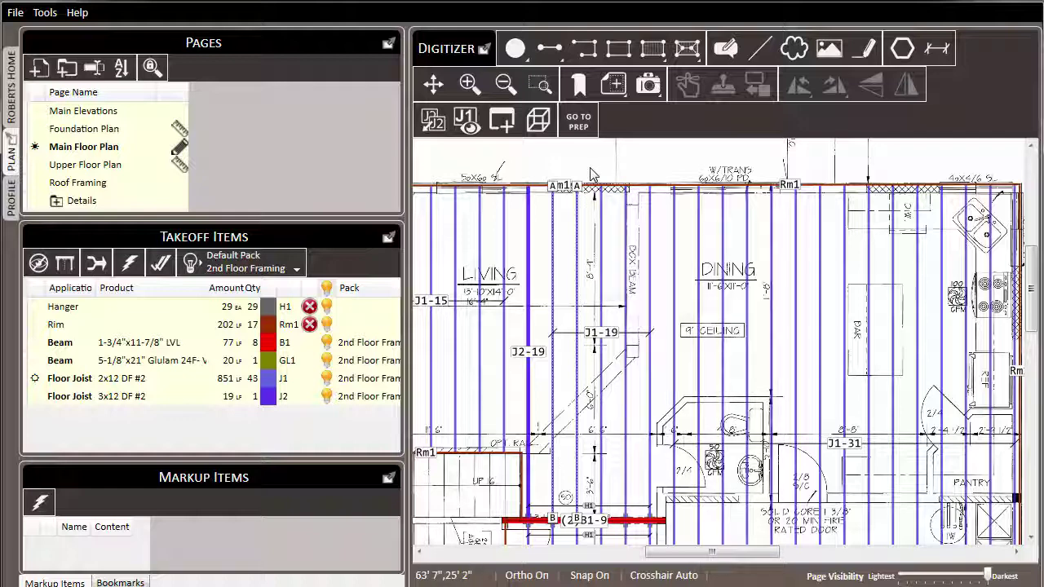
{"action": "left_click_drag", "start_coordinate": [591, 168], "coordinate": [658, 535]}
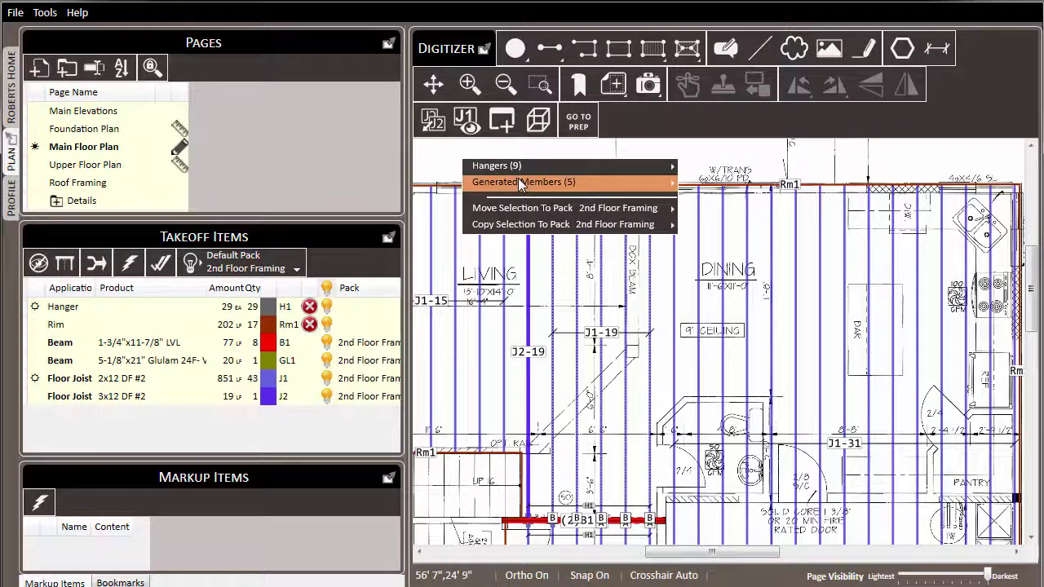
Change the five selected joists' product to 3x12 DF #2, creating a 92 LF J2 entry.
{"action": "mouse_move", "coordinate": [519, 181]}
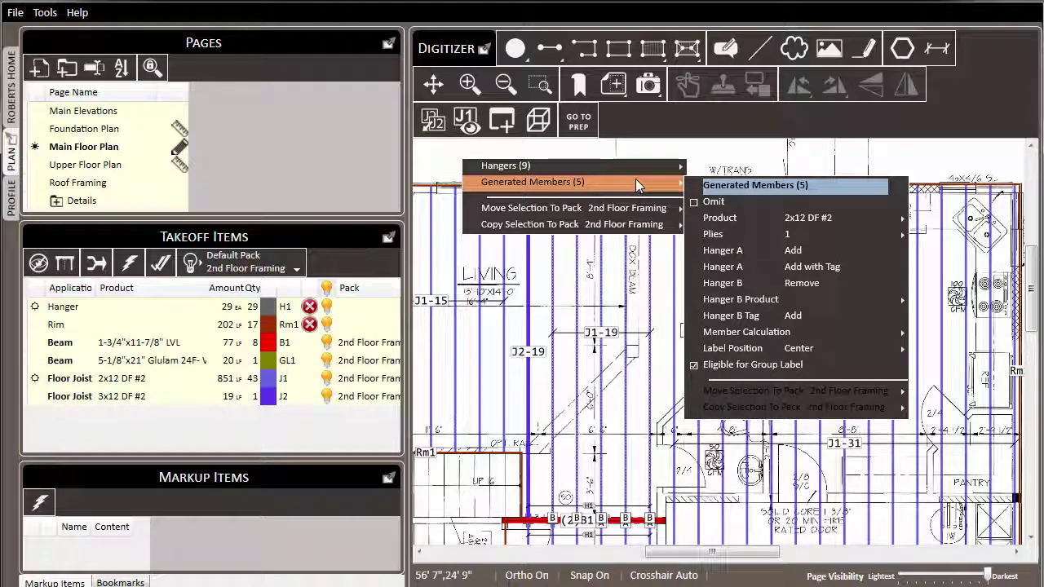
{"action": "mouse_move", "coordinate": [743, 220]}
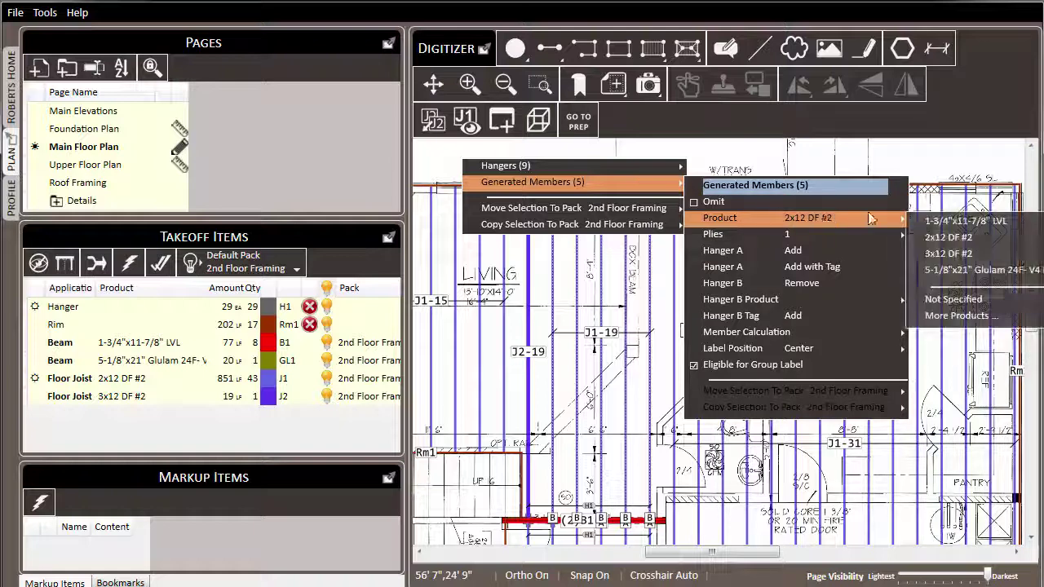
{"action": "left_click", "coordinate": [965, 317]}
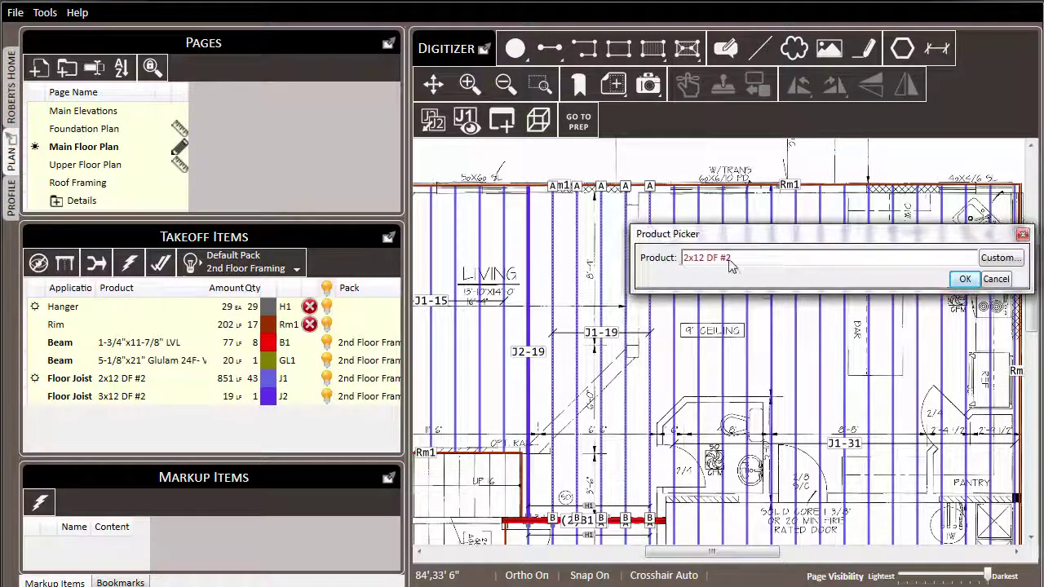
{"action": "left_click", "coordinate": [750, 258]}
{"action": "type", "text": "3x12"}
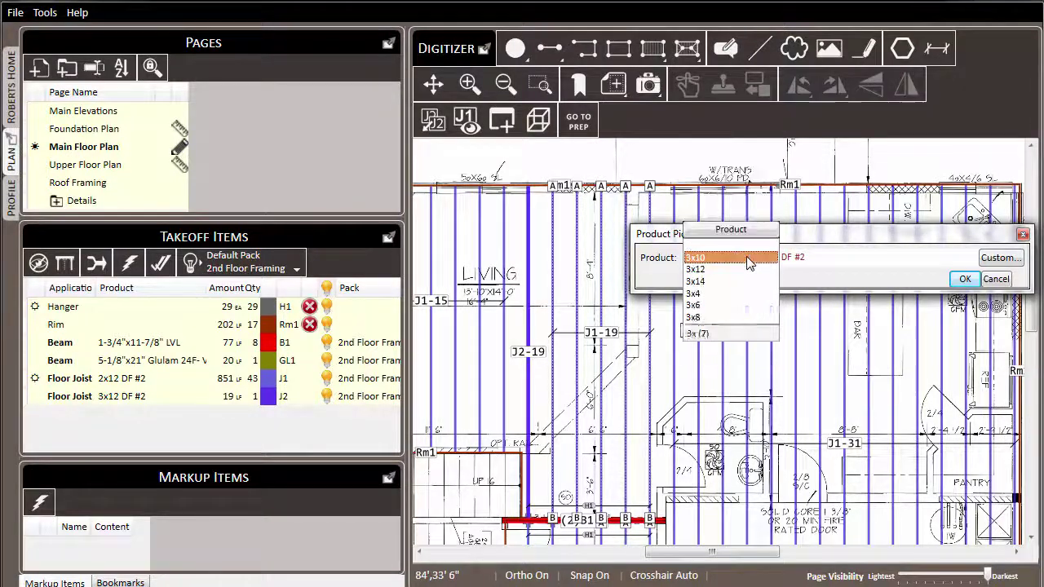
{"action": "left_click", "coordinate": [747, 258]}
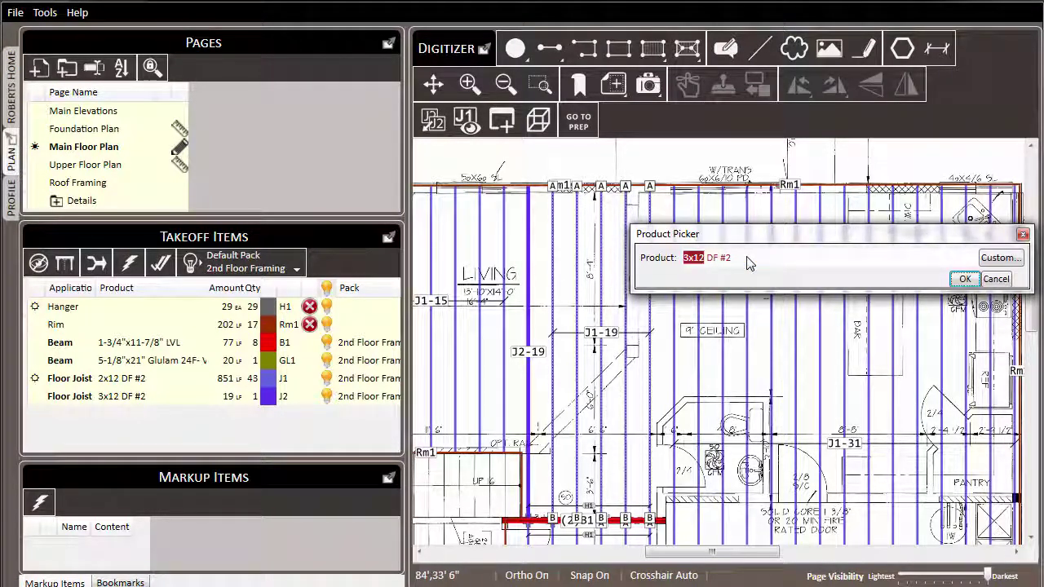
{"action": "left_click", "coordinate": [963, 280]}
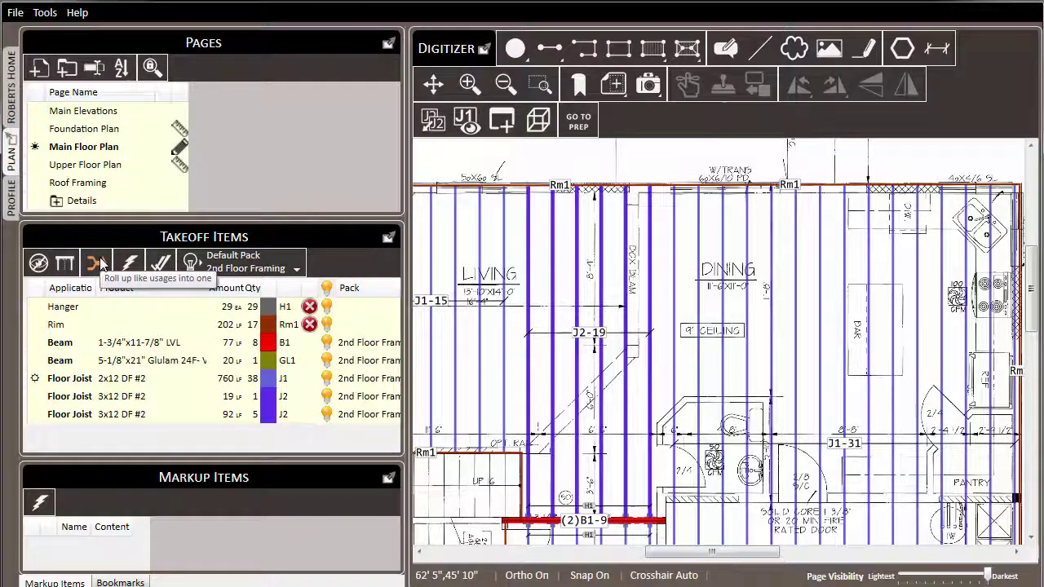
Roll the two 3x12 DF #2 J2 rows into a single 110 LF, 6-piece line.
{"action": "left_click", "coordinate": [96, 262]}
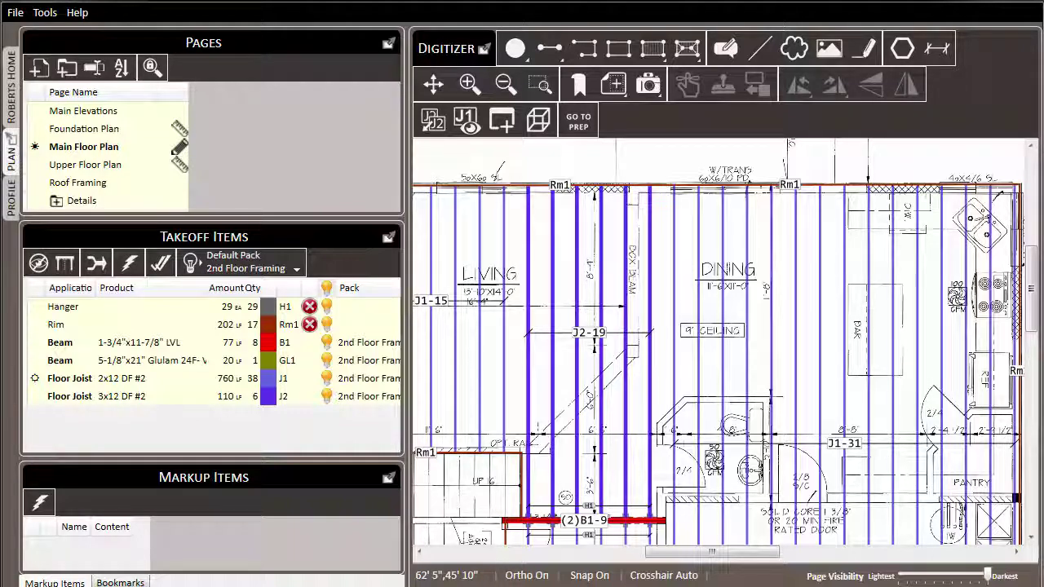
Omit the J1 joist along the Rm1 wall, dropping J1 to 729 LF and 37 pieces.
{"action": "scroll", "coordinate": [783, 394], "scroll_direction": "down", "scroll_amount": 5}
{"action": "scroll", "coordinate": [791, 394], "scroll_direction": "up", "scroll_amount": 5}
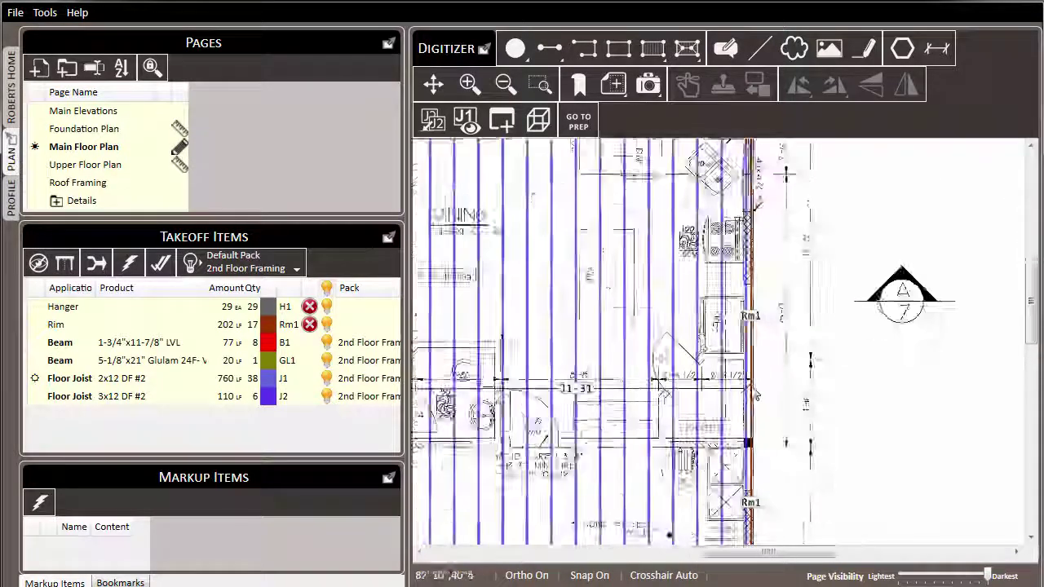
{"action": "scroll", "coordinate": [755, 394], "scroll_direction": "up", "scroll_amount": 2}
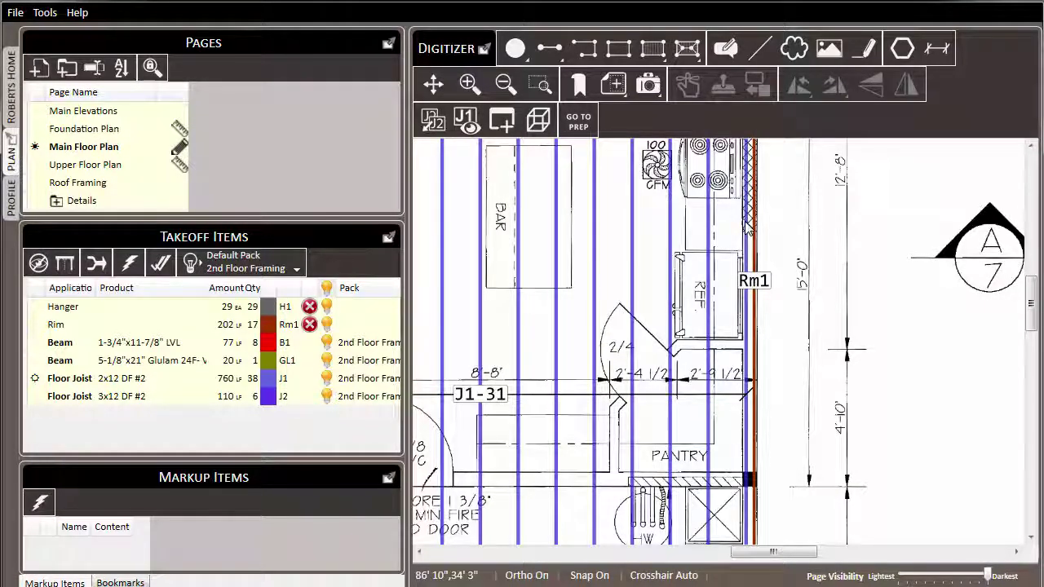
{"action": "right_click", "coordinate": [747, 222]}
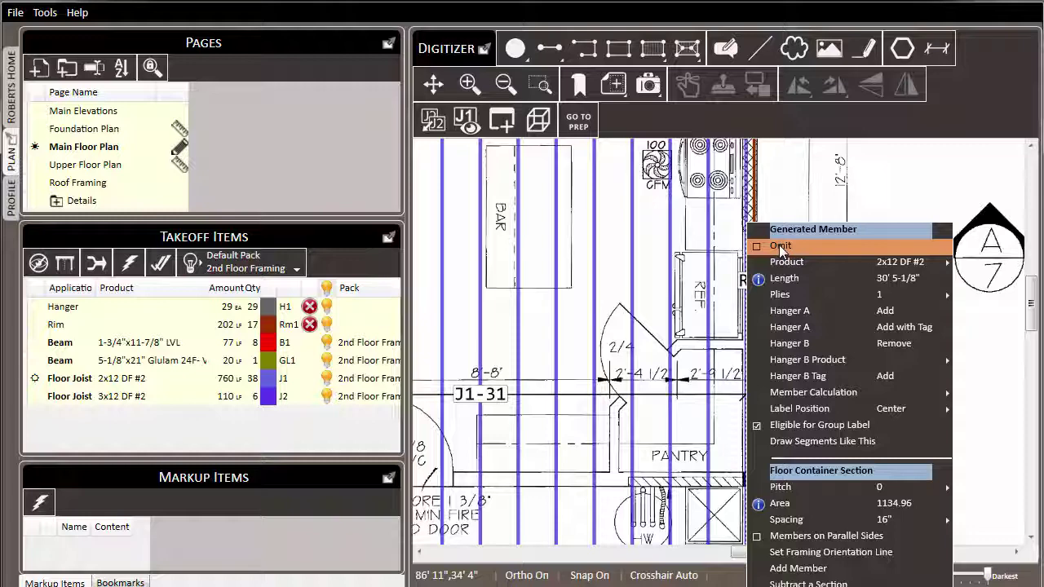
{"action": "left_click", "coordinate": [778, 245]}
{"action": "scroll", "coordinate": [824, 186], "scroll_direction": "down", "scroll_amount": 2}
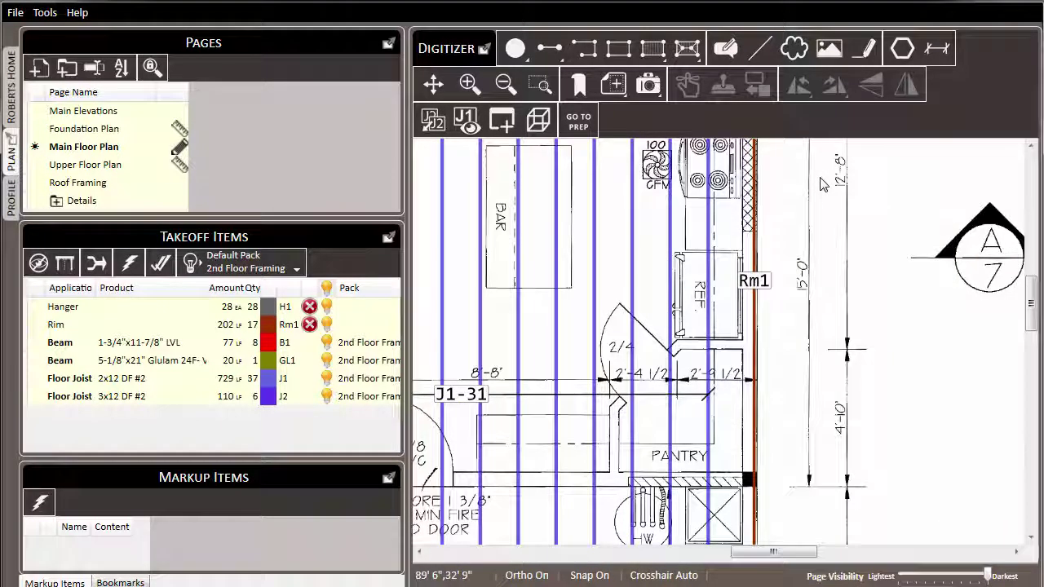
{"action": "middle_click_drag", "start_coordinate": [871, 445], "coordinate": [862, 368]}
{"action": "scroll", "coordinate": [800, 342], "scroll_direction": "up", "scroll_amount": 2}
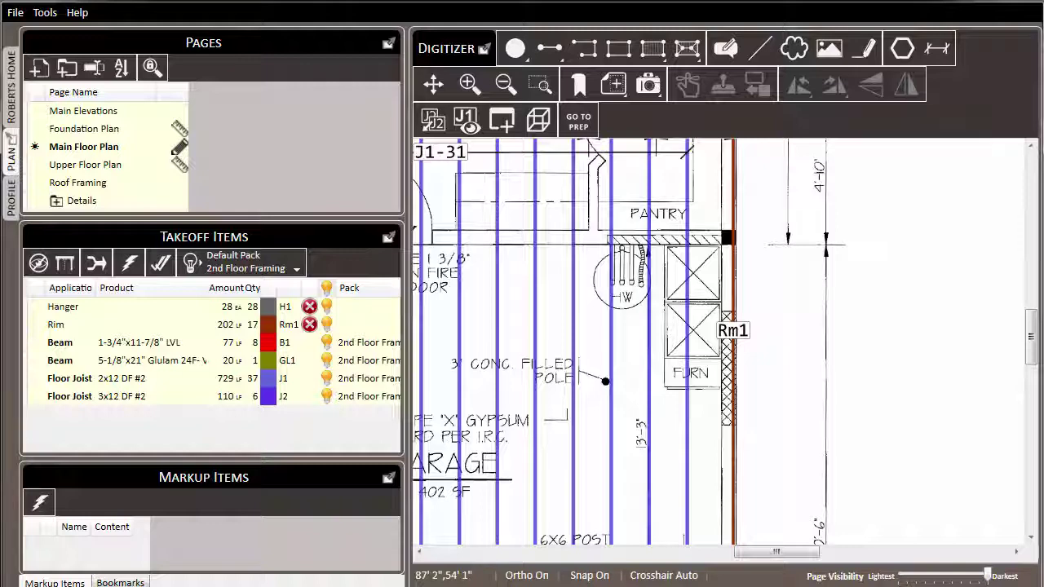
Subtract an outlined section along the Rm1 wall by the furnace, leaving J1 at 725 LF.
{"action": "left_click", "coordinate": [671, 263]}
{"action": "right_click", "coordinate": [671, 260]}
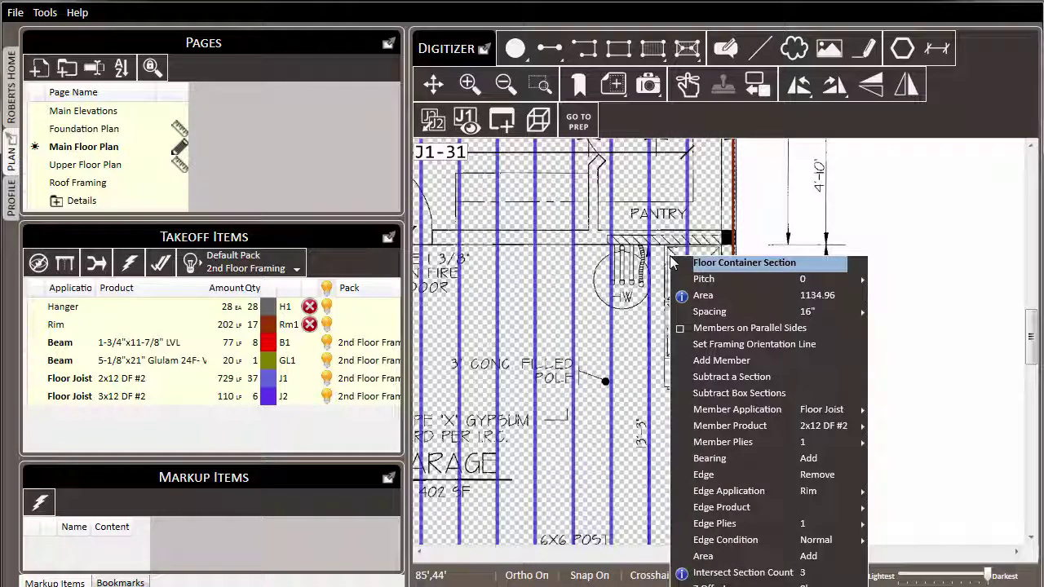
{"action": "left_click", "coordinate": [731, 377]}
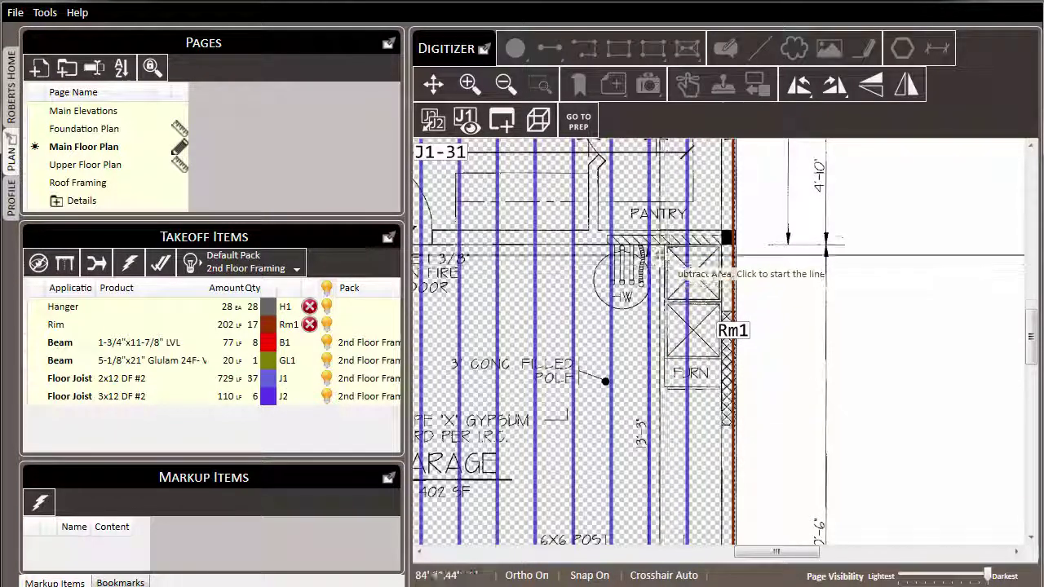
{"action": "left_click", "coordinate": [724, 245]}
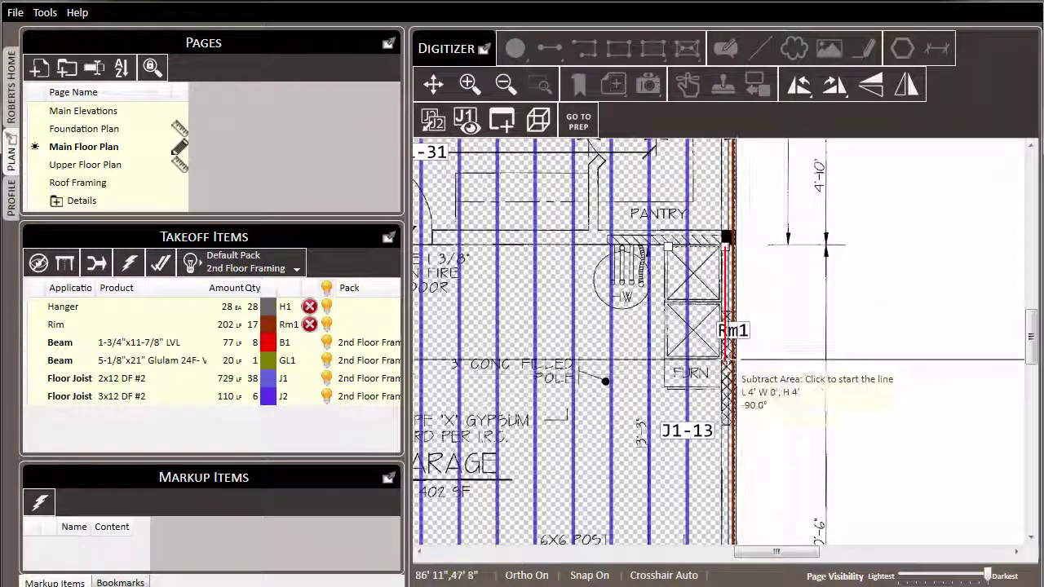
{"action": "left_click", "coordinate": [724, 359]}
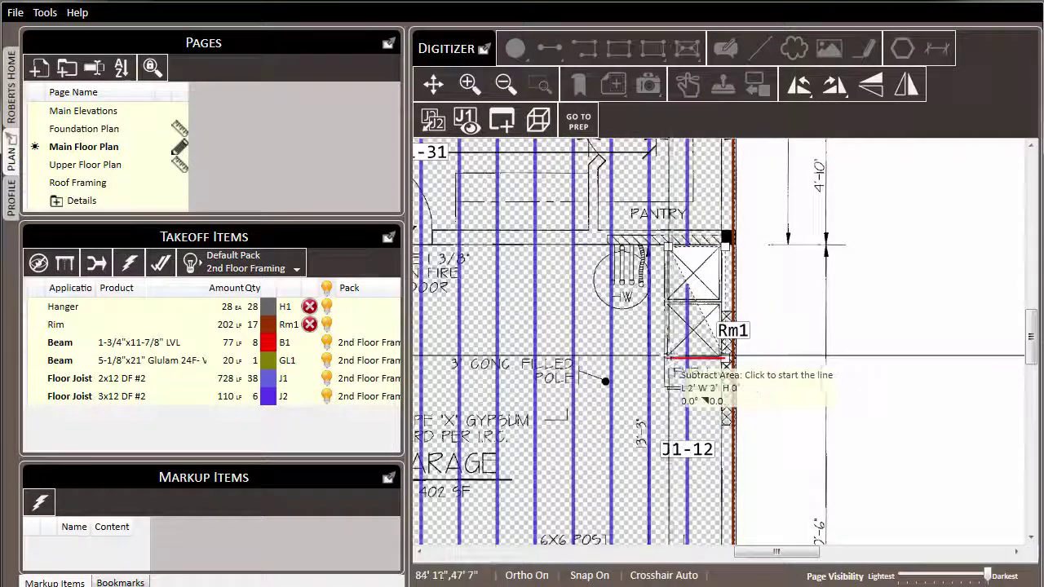
{"action": "left_click", "coordinate": [662, 359]}
{"action": "right_click", "coordinate": [754, 333]}
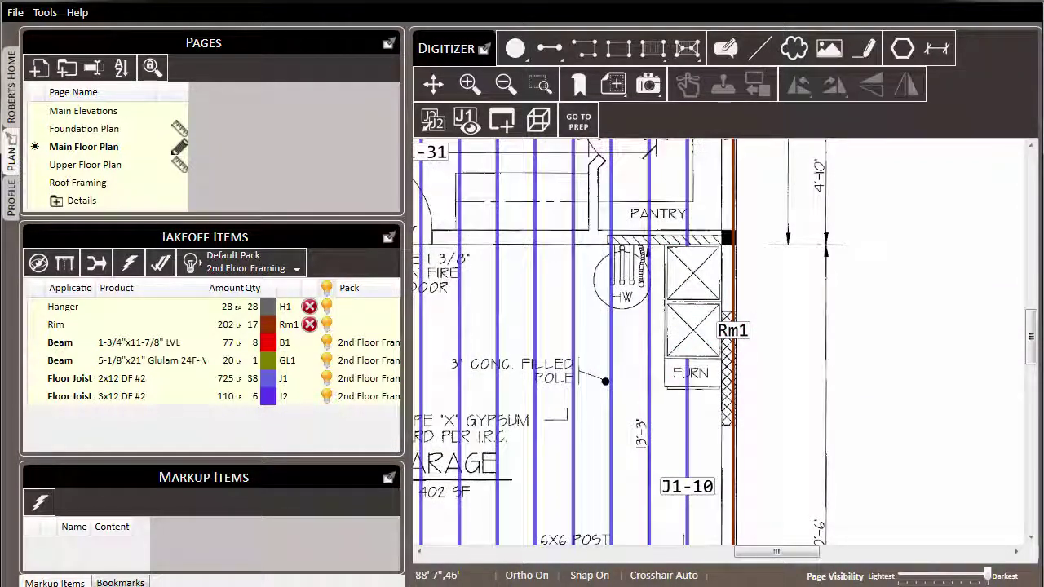
{"action": "scroll", "coordinate": [789, 296], "scroll_direction": "up", "scroll_amount": 2}
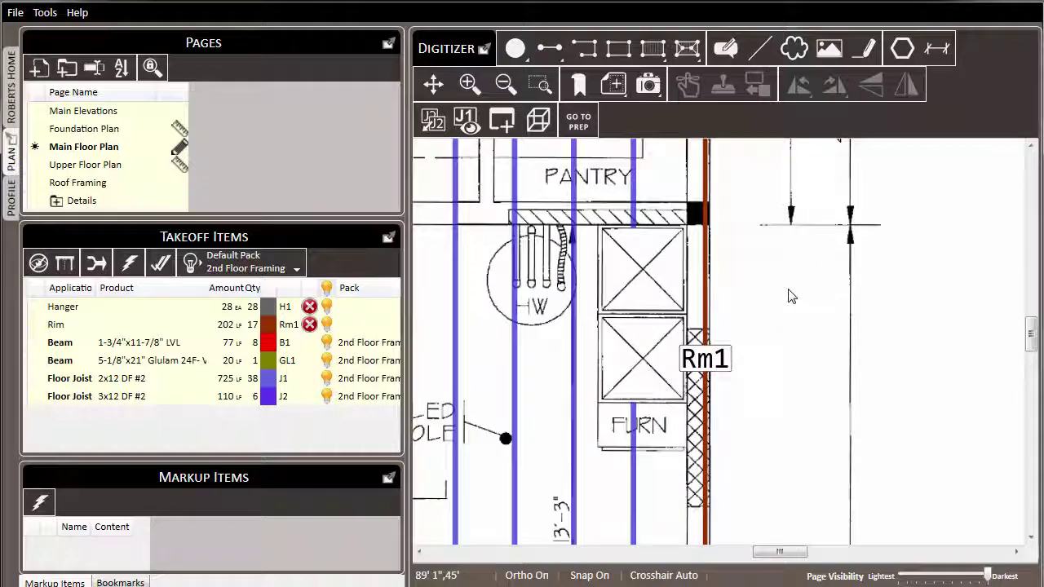
Draw a new J1 joist like the existing one from the wall corner down to the garage beam.
{"action": "left_click", "coordinate": [574, 168]}
{"action": "right_click", "coordinate": [574, 167]}
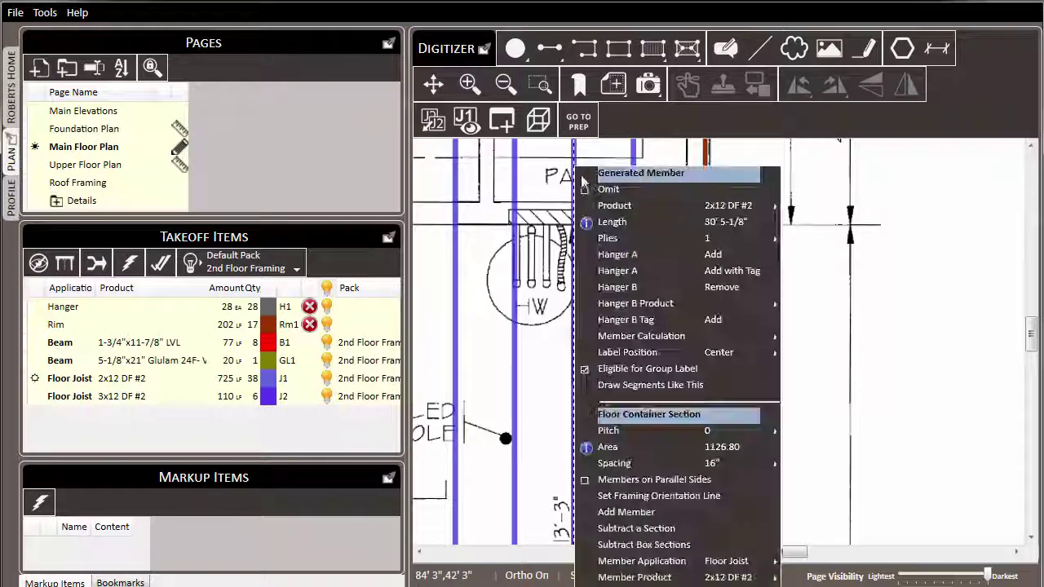
{"action": "left_click", "coordinate": [712, 386]}
{"action": "scroll", "coordinate": [613, 209], "scroll_direction": "up", "scroll_amount": 2}
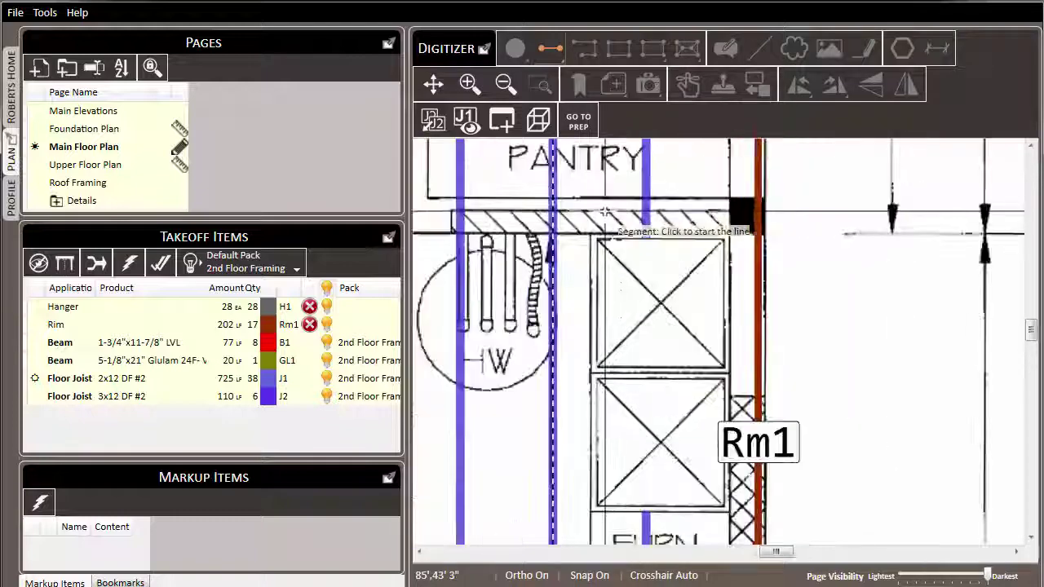
{"action": "left_click", "coordinate": [734, 216]}
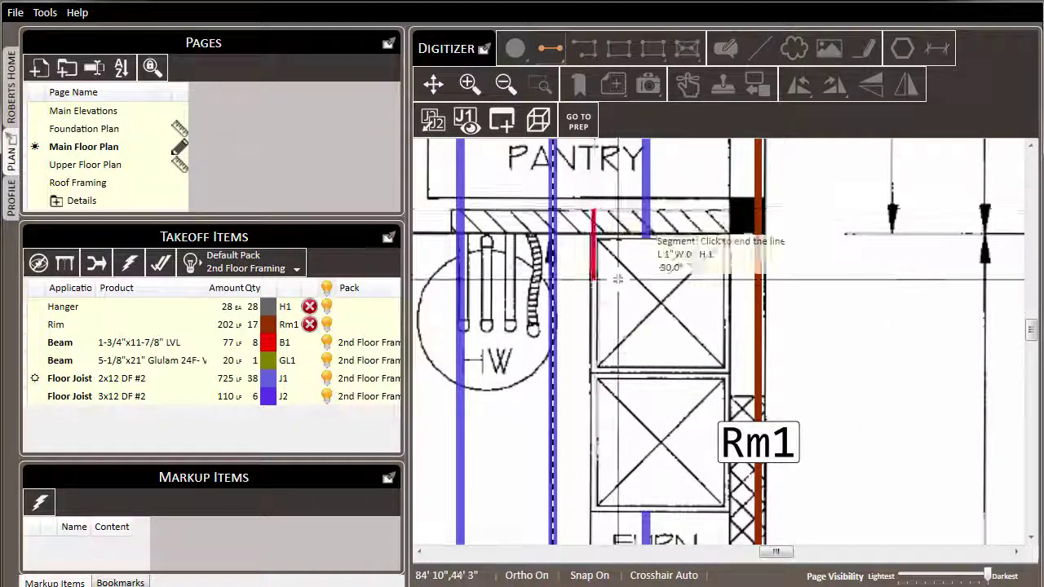
{"action": "scroll", "coordinate": [730, 220], "scroll_direction": "down", "scroll_amount": 3}
{"action": "scroll", "coordinate": [744, 172], "scroll_direction": "up", "scroll_amount": 2}
{"action": "scroll", "coordinate": [698, 330], "scroll_direction": "up", "scroll_amount": 2}
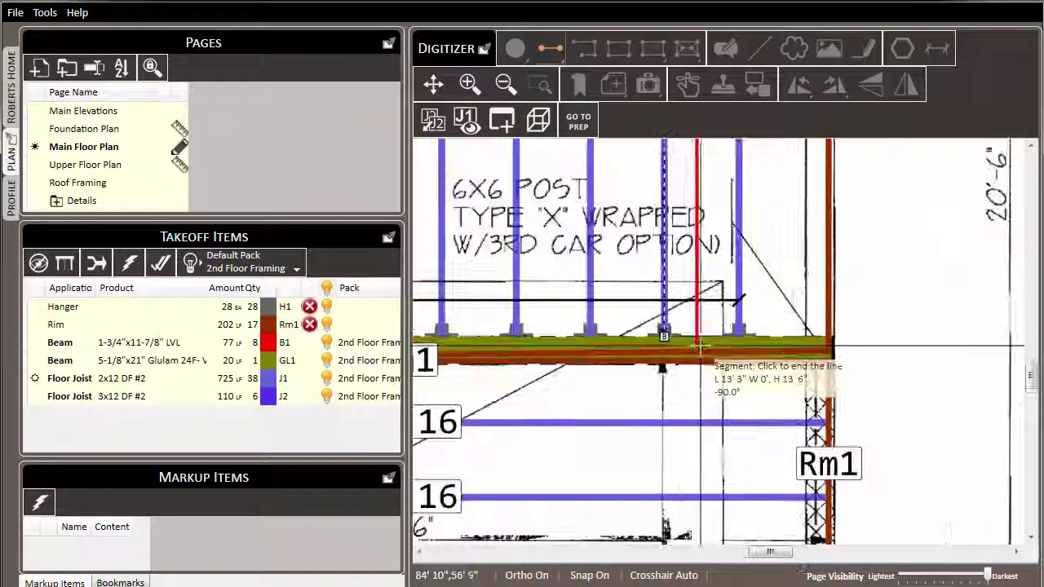
{"action": "left_click", "coordinate": [699, 335]}
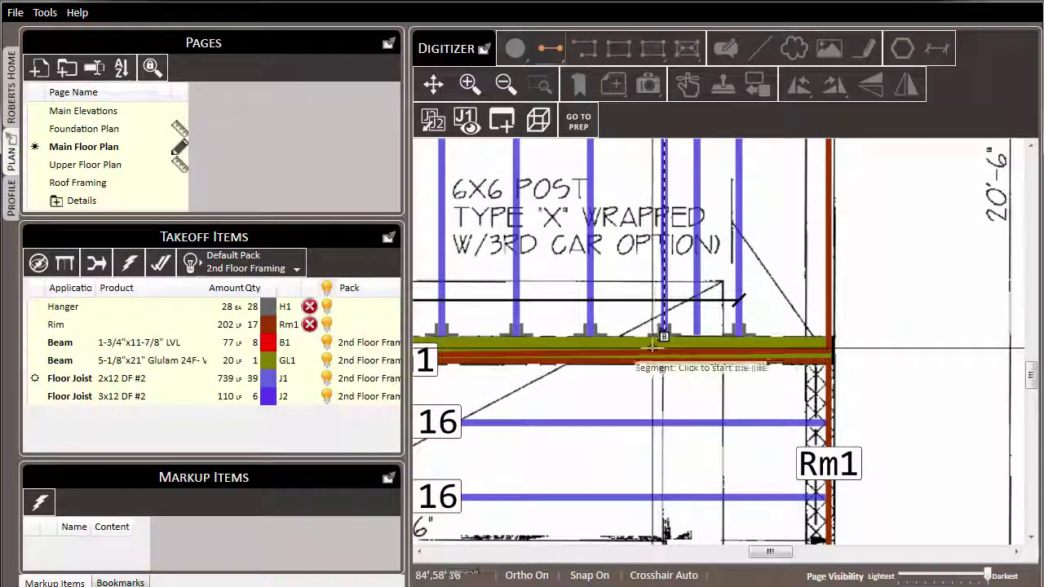
Add two J1-3 cross members at the pantry and furnace walls and select them.
{"action": "scroll", "coordinate": [706, 335], "scroll_direction": "down", "scroll_amount": 4}
{"action": "scroll", "coordinate": [646, 243], "scroll_direction": "up", "scroll_amount": 3}
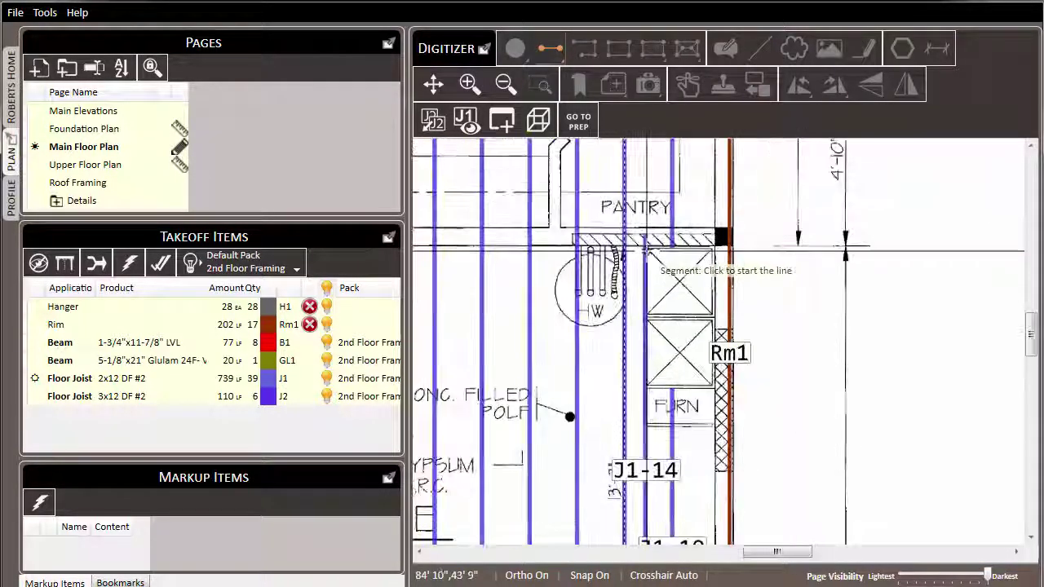
{"action": "left_click", "coordinate": [647, 246]}
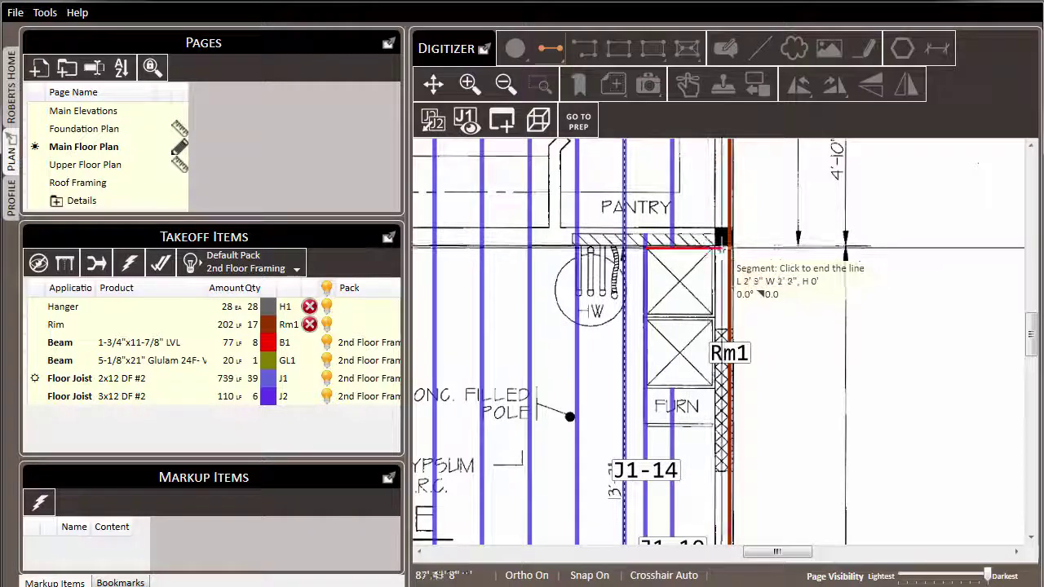
{"action": "left_click", "coordinate": [730, 247]}
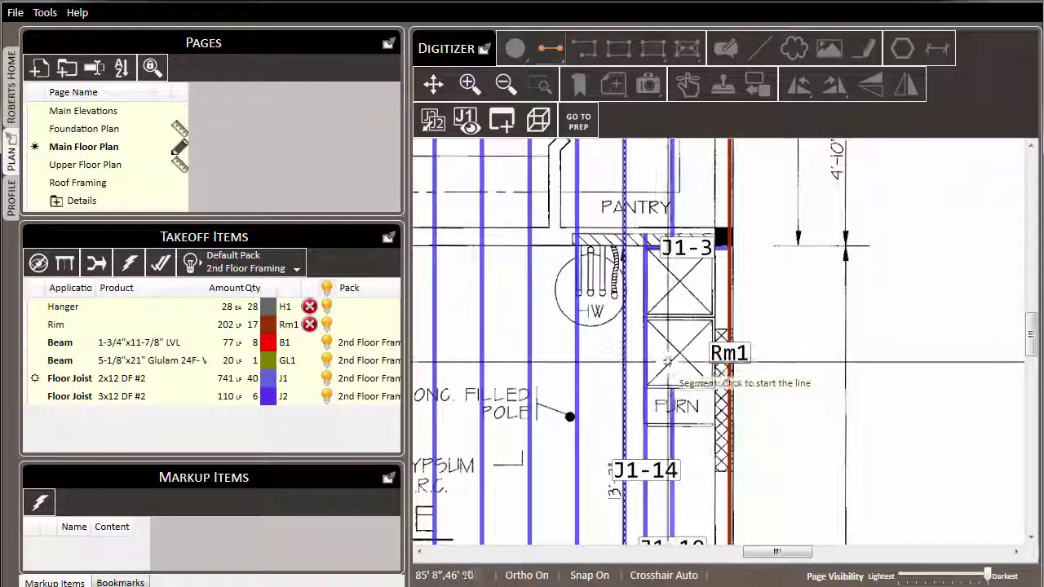
{"action": "left_click", "coordinate": [648, 388]}
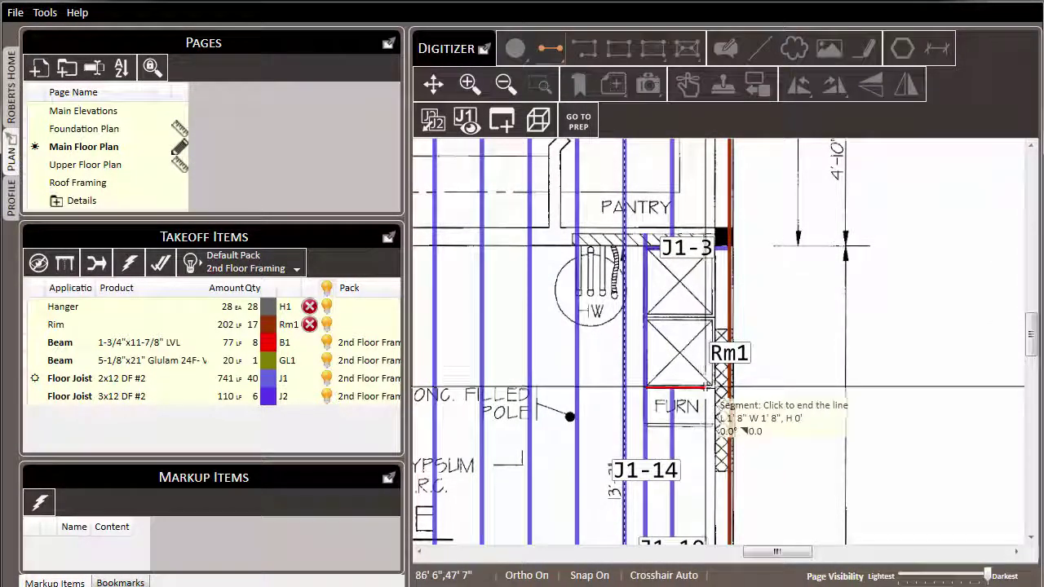
{"action": "left_click", "coordinate": [729, 388]}
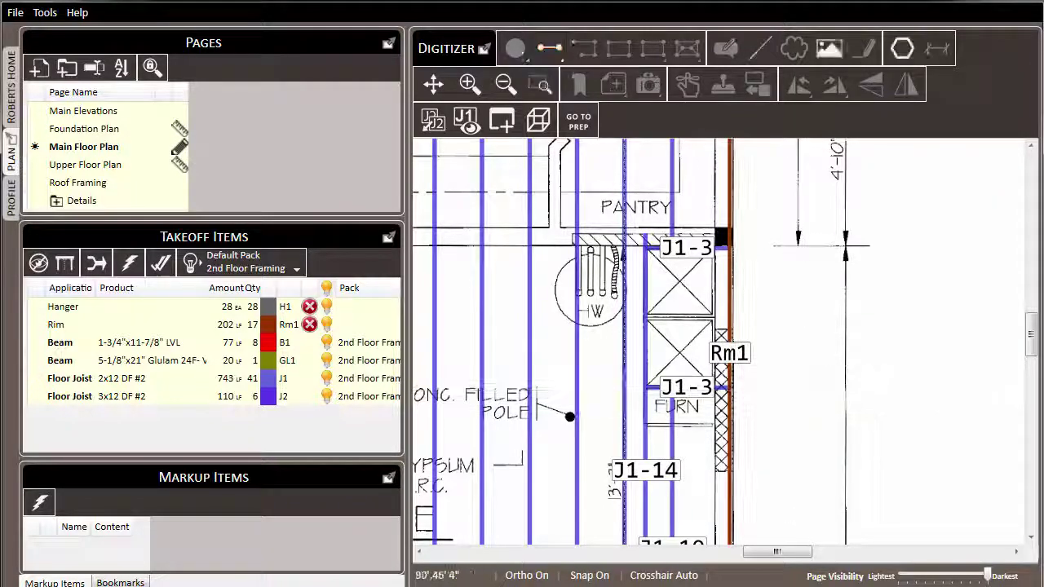
{"action": "left_click", "coordinate": [691, 249]}
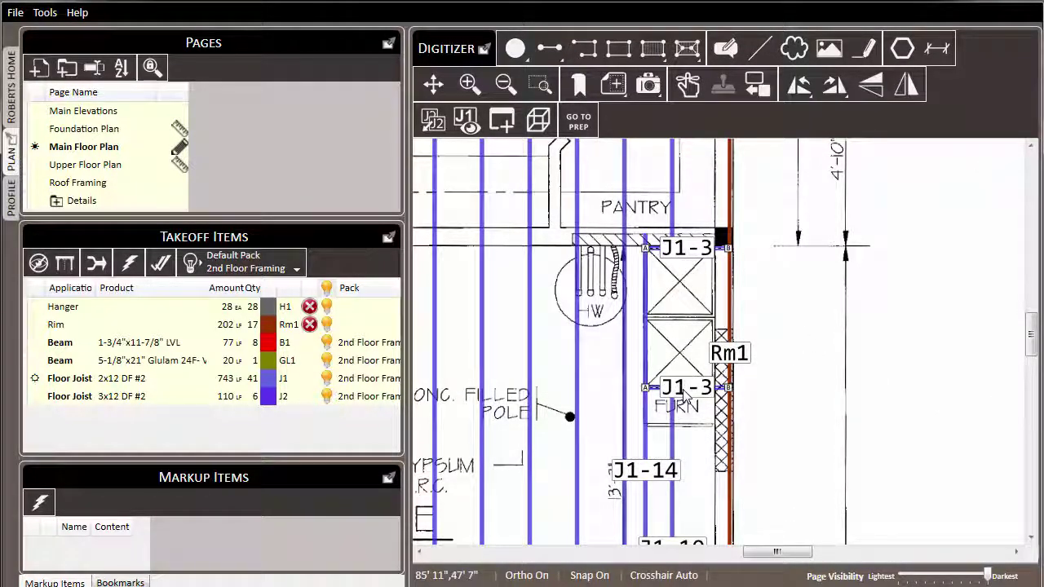
Set the two J1-3 cross members' condition to Flush, raising H1 hangers to 30.
{"action": "right_click", "coordinate": [602, 189]}
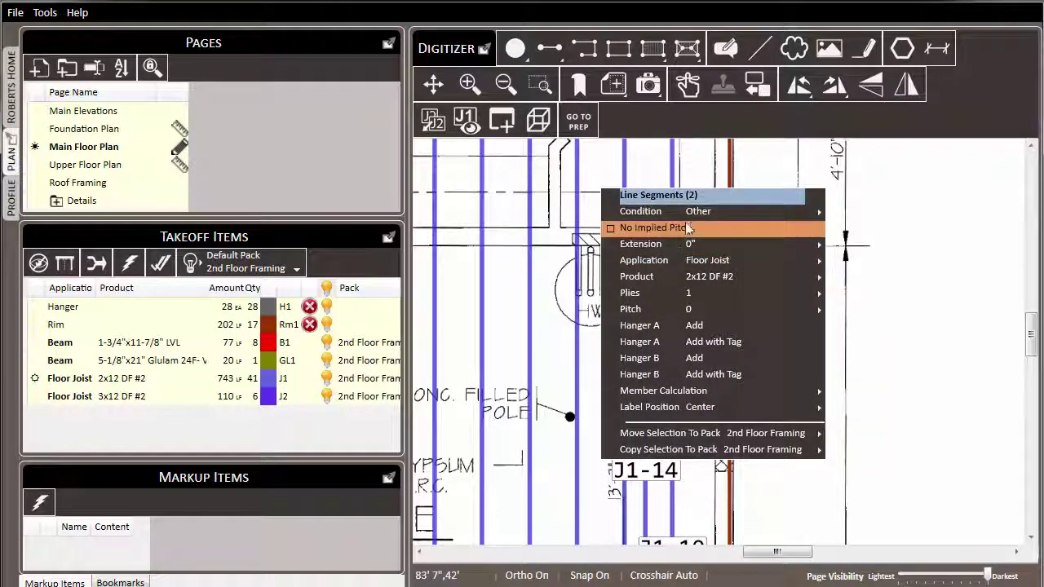
{"action": "mouse_move", "coordinate": [693, 212]}
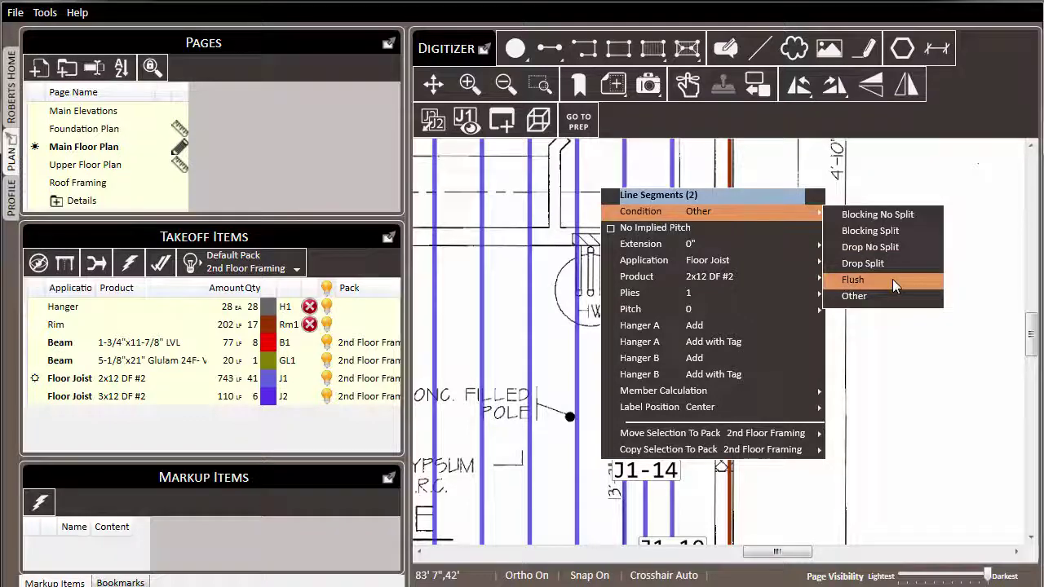
{"action": "left_click", "coordinate": [892, 279]}
{"action": "left_click", "coordinate": [902, 184]}
{"action": "scroll", "coordinate": [857, 270], "scroll_direction": "down", "scroll_amount": 6}
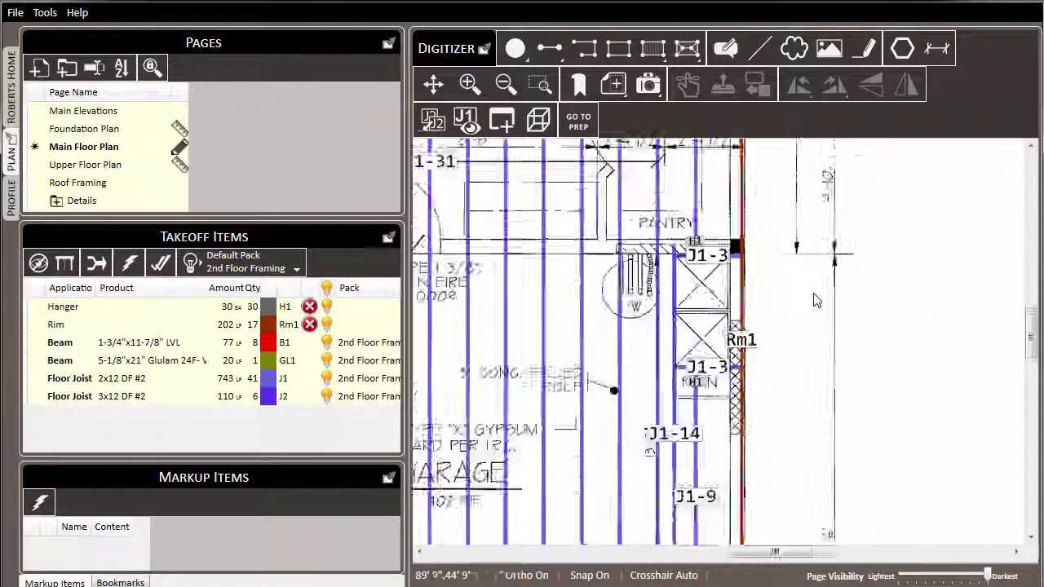